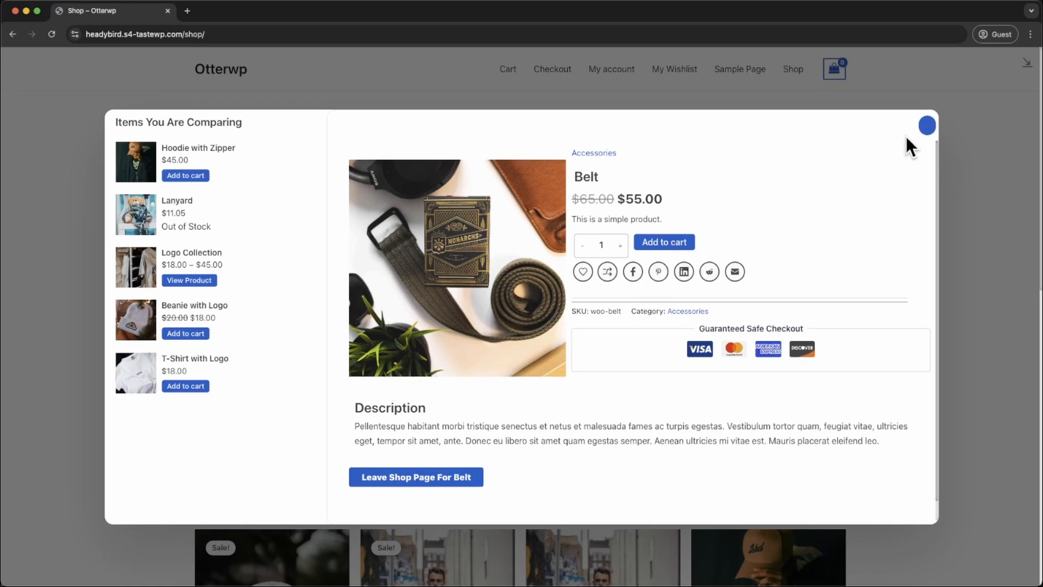
# Close the Belt preview and add the Belt and the Beanie with Logo to the wishlist
pyautogui.click(927, 126)
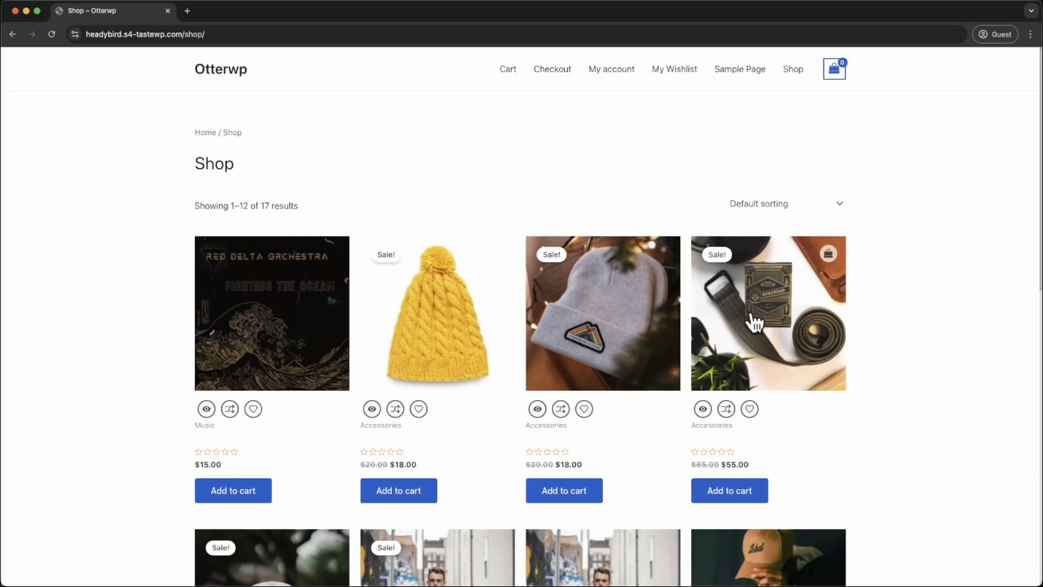
pyautogui.scroll(-2, 754, 324)
pyautogui.scroll(-1, 771, 322)
pyautogui.click(749, 409)
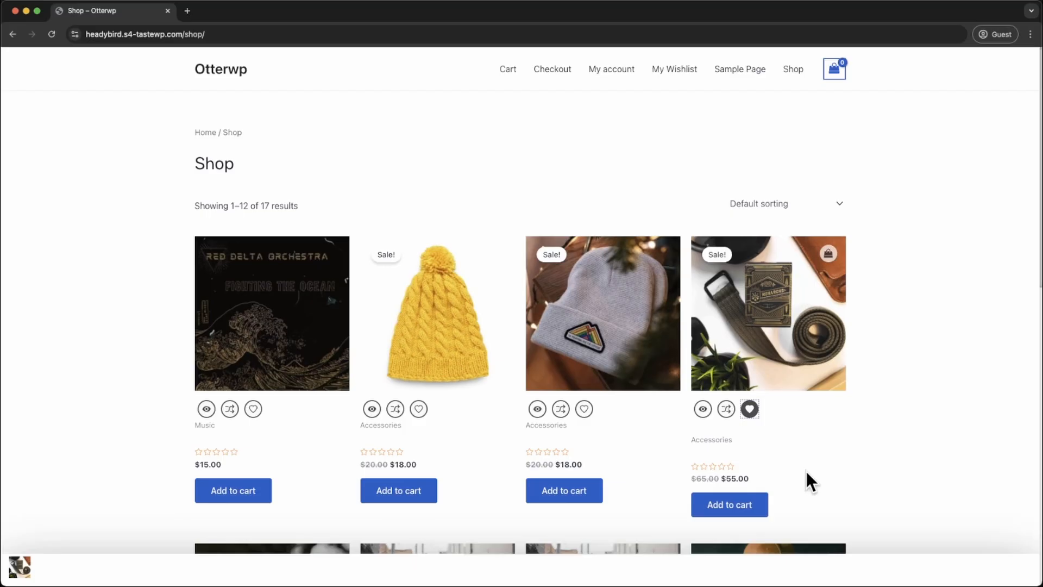
pyautogui.click(584, 408)
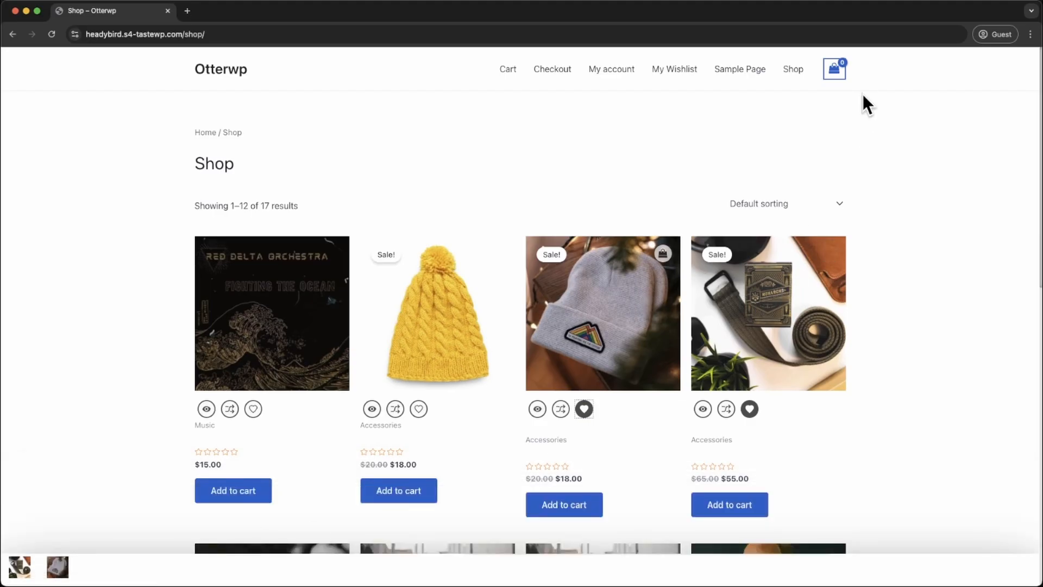
# Open the Beanie with Logo in the comparison view and show the Belt beside it
pyautogui.click(72, 535)
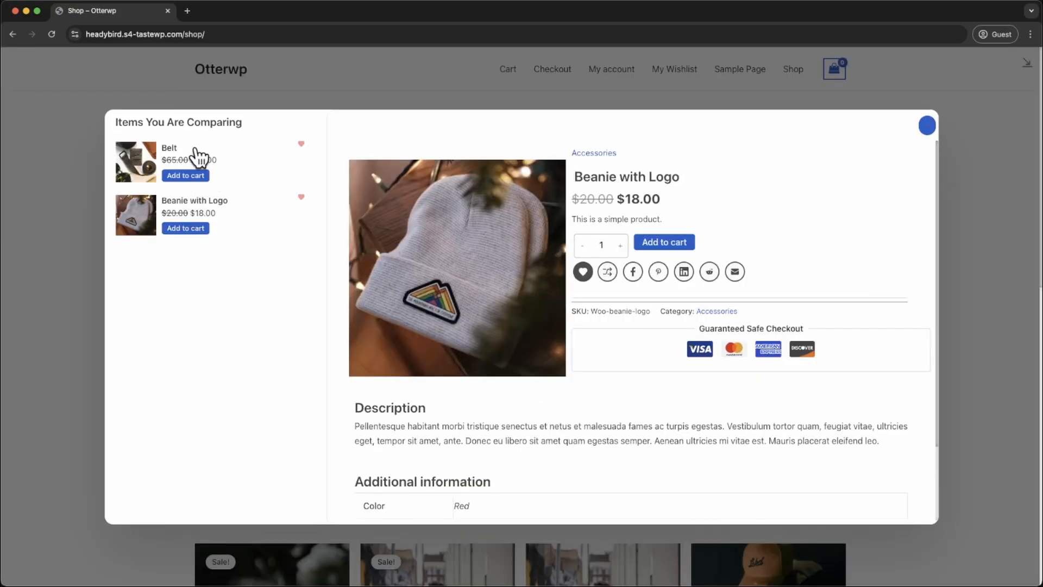
pyautogui.click(198, 157)
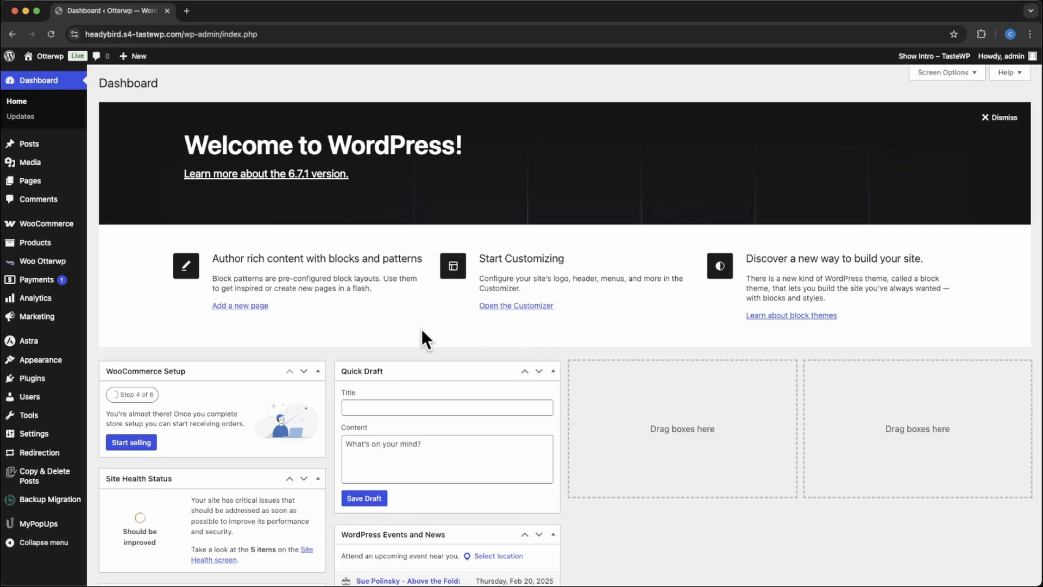
# Review Woo Otterwp's wishlist page settings in the WordPress admin, and filter the email templates to the Wishlist type
pyautogui.click(70, 263)
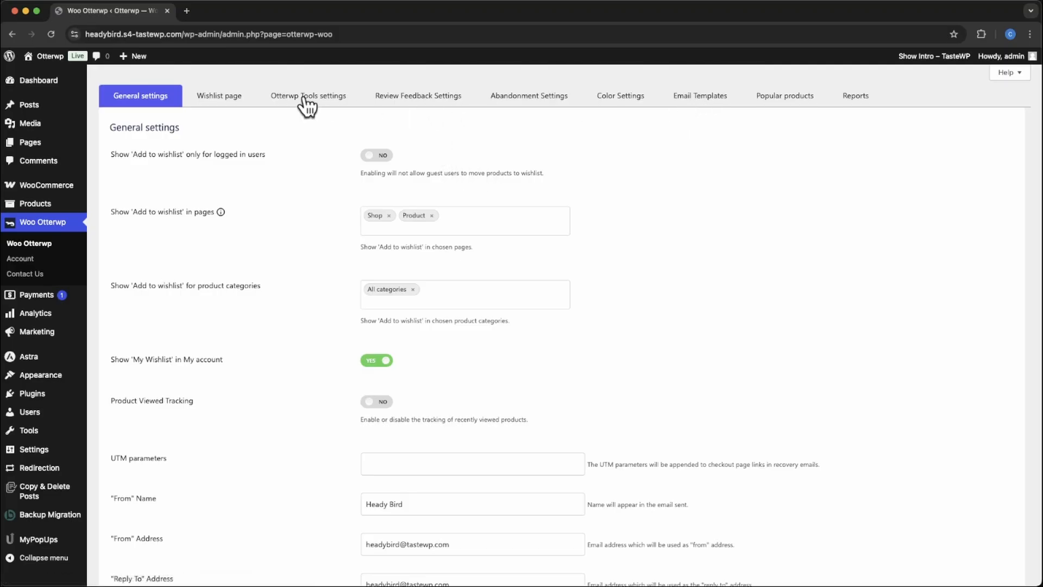
pyautogui.click(222, 100)
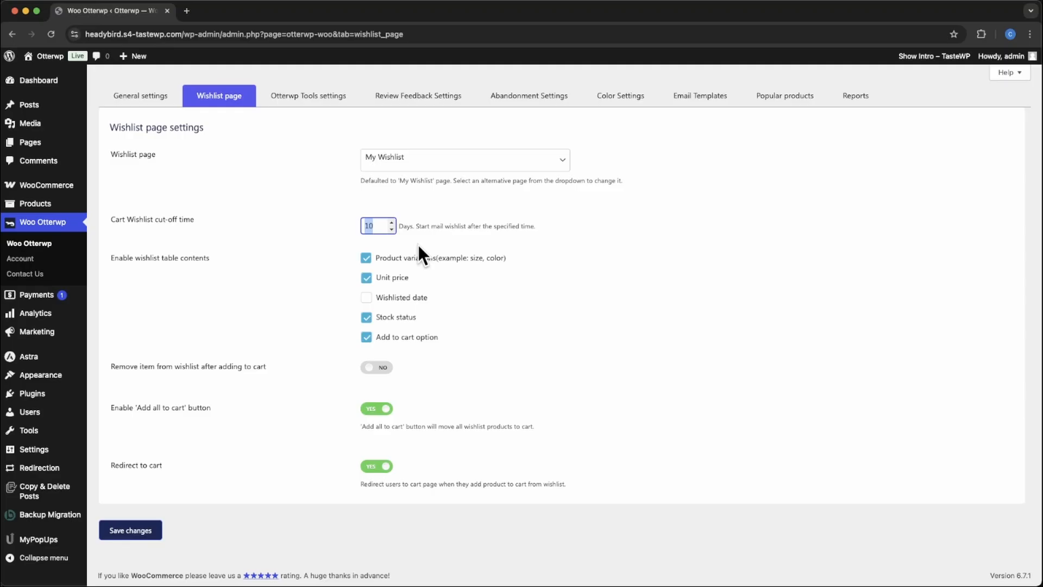
pyautogui.click(710, 102)
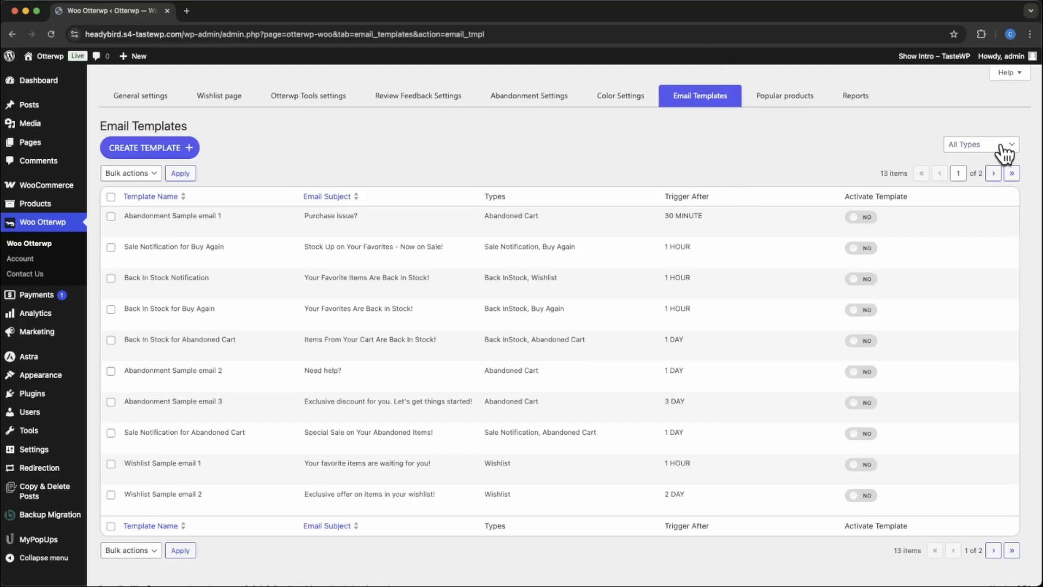
pyautogui.click(1004, 155)
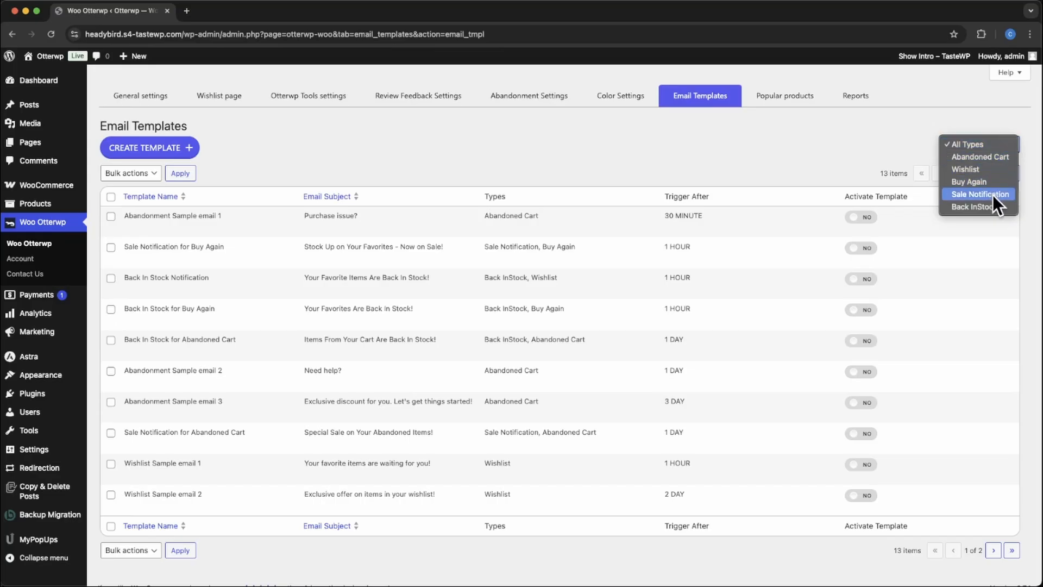
pyautogui.click(977, 169)
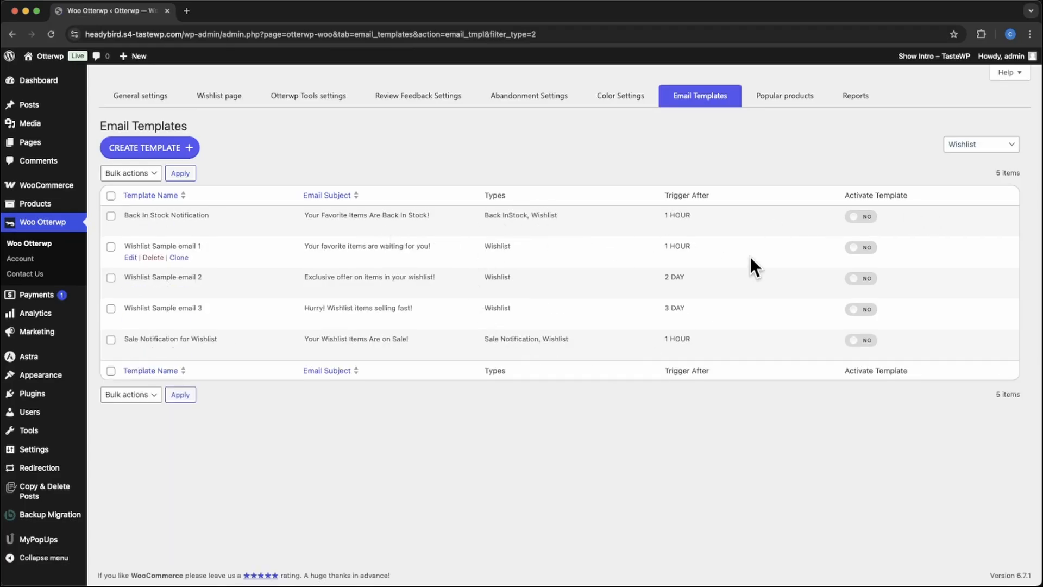
# Activate every Wishlist email template, from Back In Stock Notification to Sale Notification for Wishlist
pyautogui.click(861, 217)
pyautogui.click(861, 247)
pyautogui.click(862, 279)
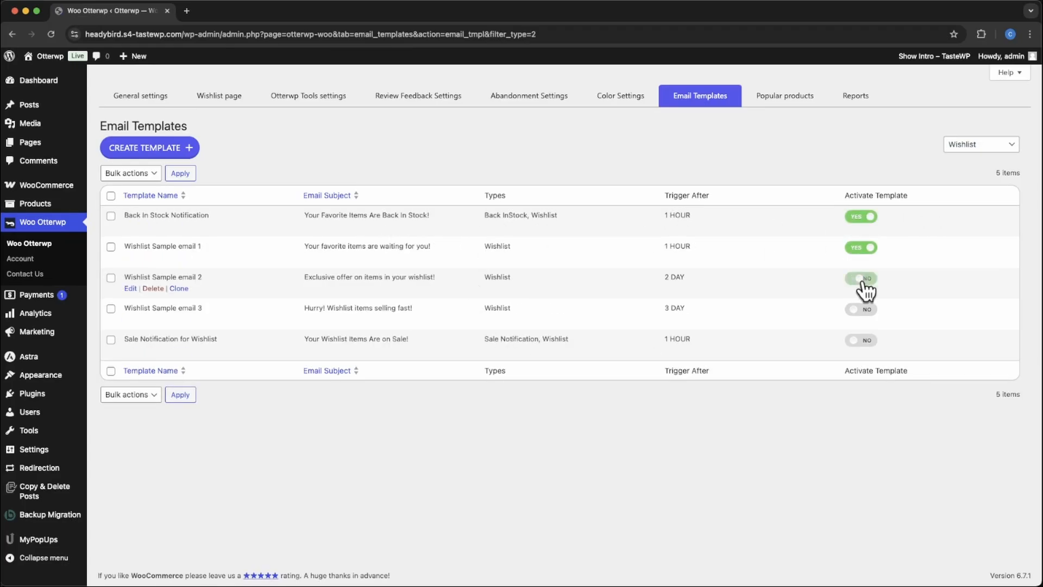
pyautogui.click(862, 310)
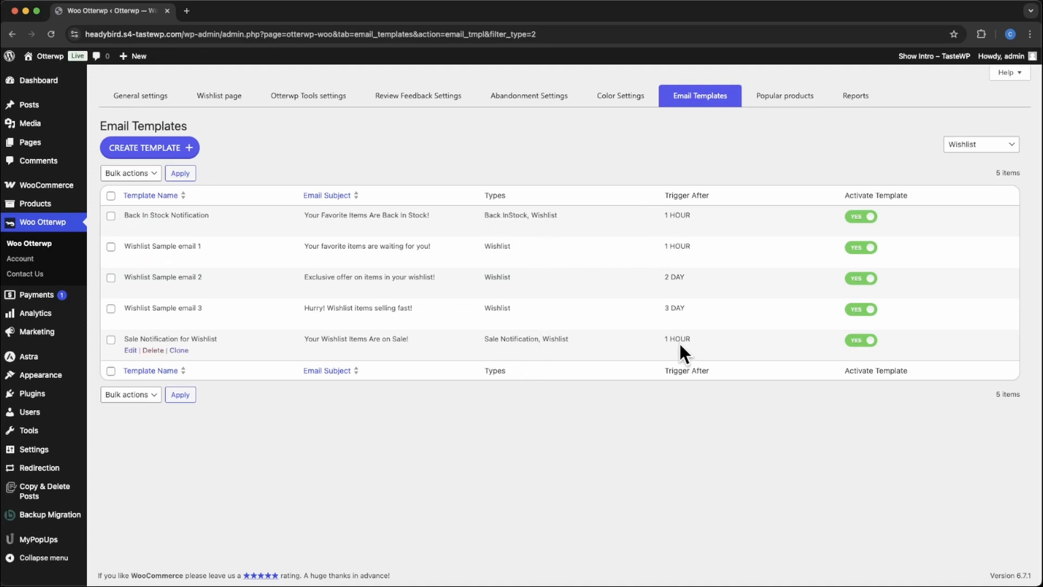
# Open Wishlist Sample email 1 for editing and examine its email body and the available Otterwp fields
pyautogui.click(131, 257)
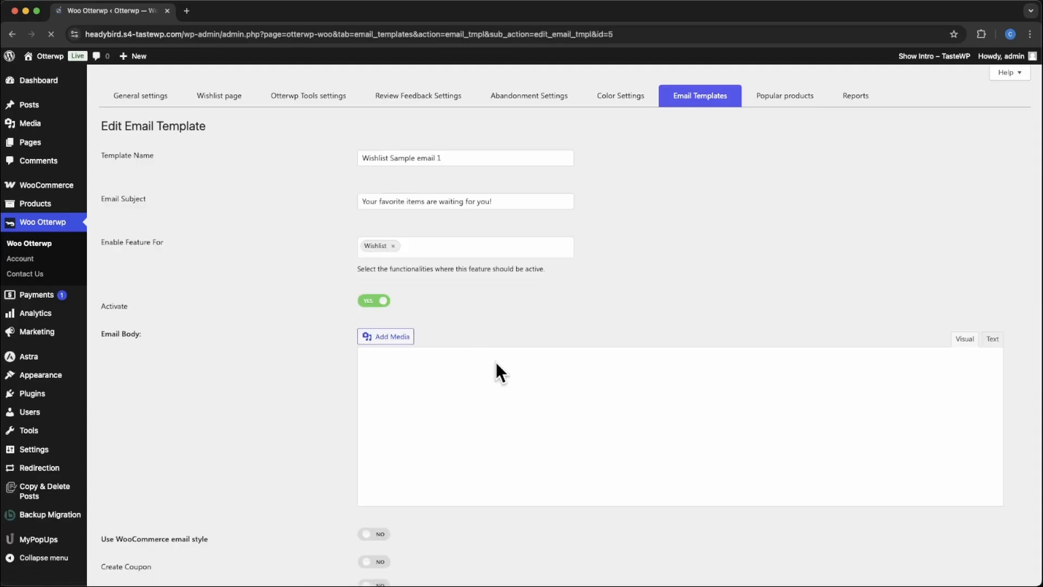
pyautogui.scroll(-5, 495, 362)
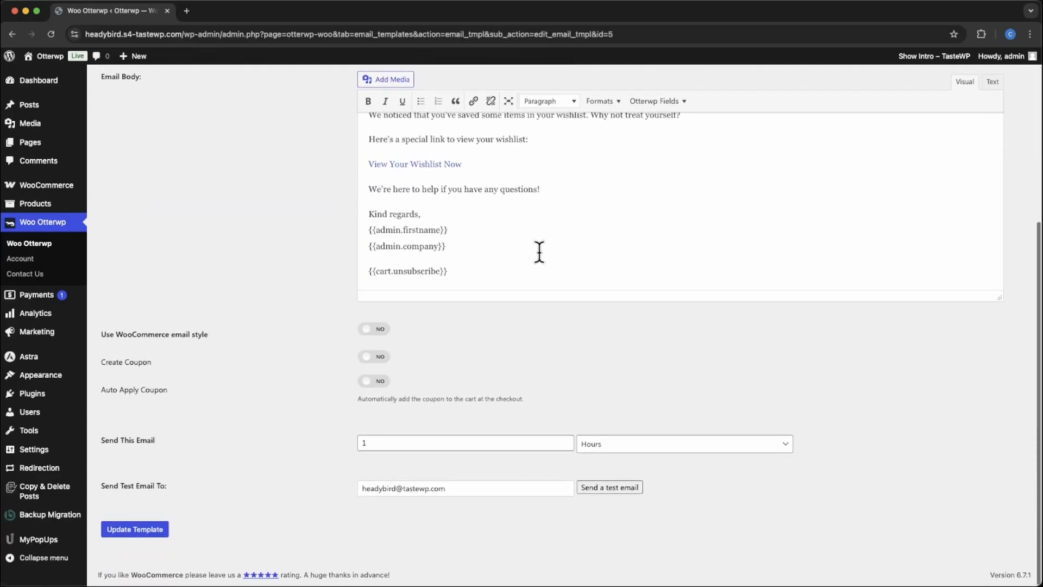
pyautogui.scroll(5, 539, 251)
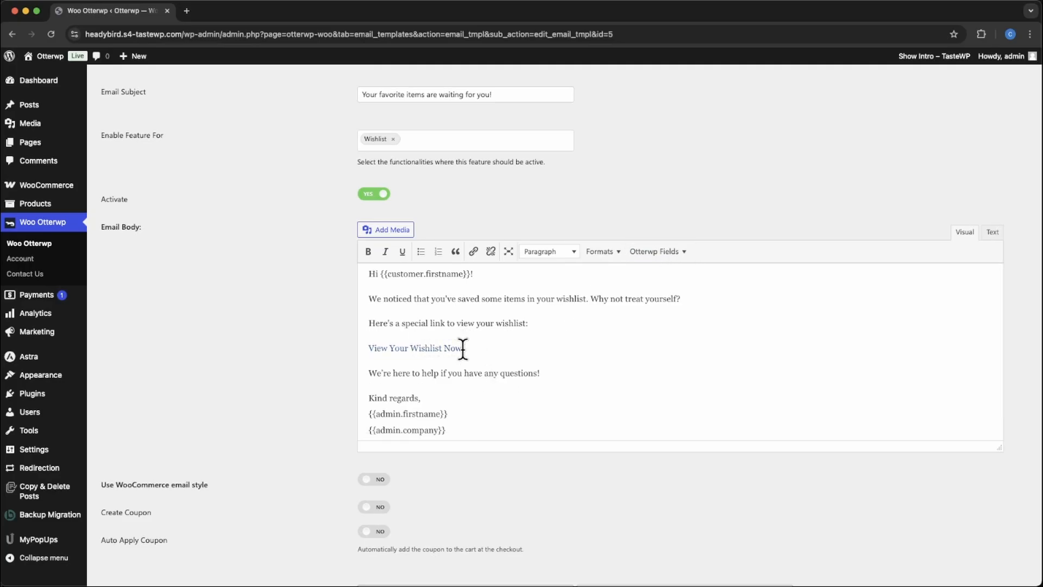
pyautogui.click(674, 254)
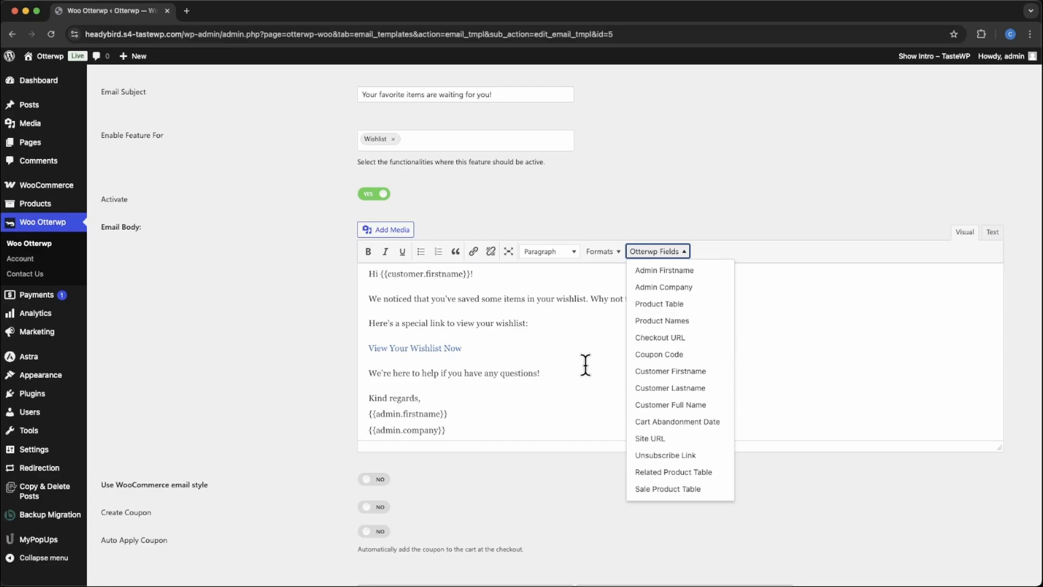
pyautogui.click(570, 391)
pyautogui.scroll(-3, 570, 391)
pyautogui.scroll(-3, 442, 467)
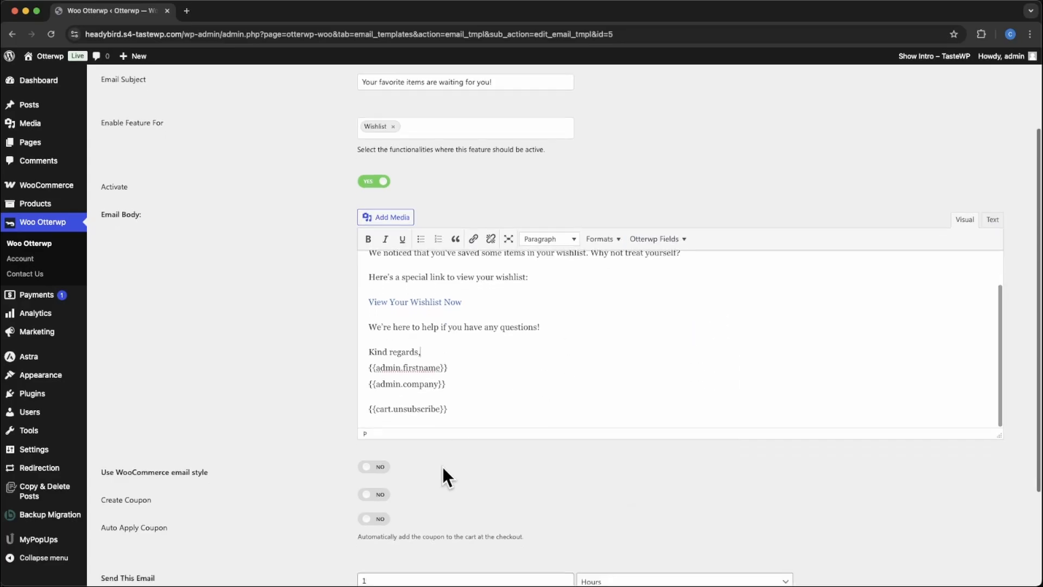
# Turn on Create Coupon, Free Shipping and Use WooCommerce email style for the Wishlist Sample email 1 template
pyautogui.scroll(-2, 421, 463)
pyautogui.click(382, 357)
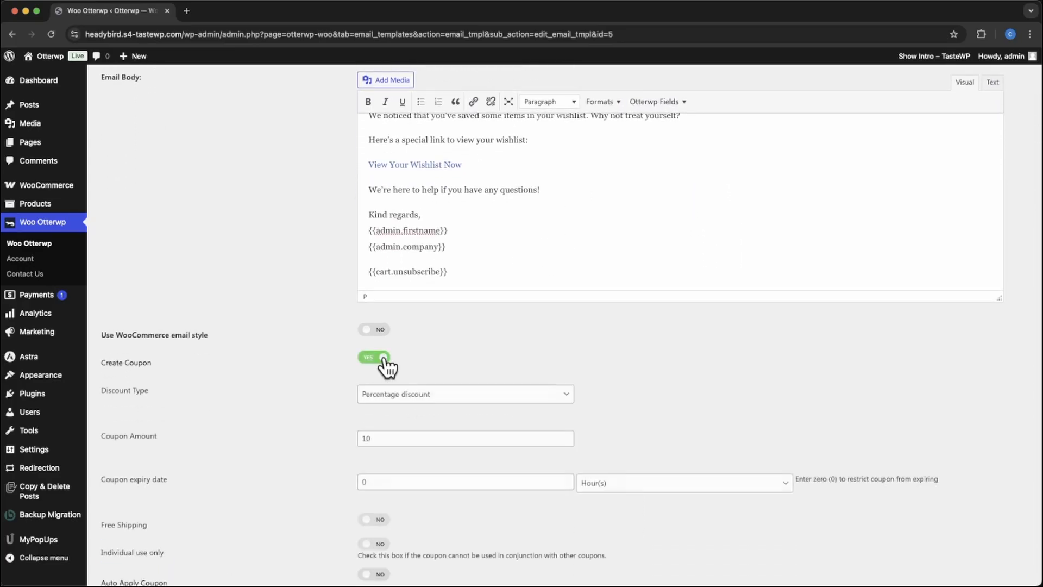
pyautogui.scroll(-5, 459, 377)
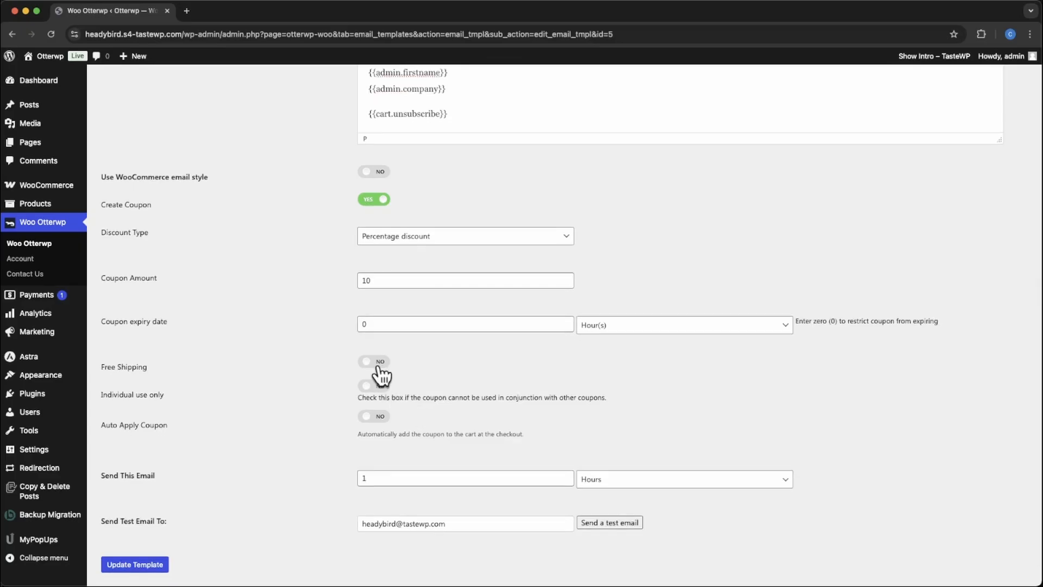
pyautogui.click(380, 362)
pyautogui.click(379, 172)
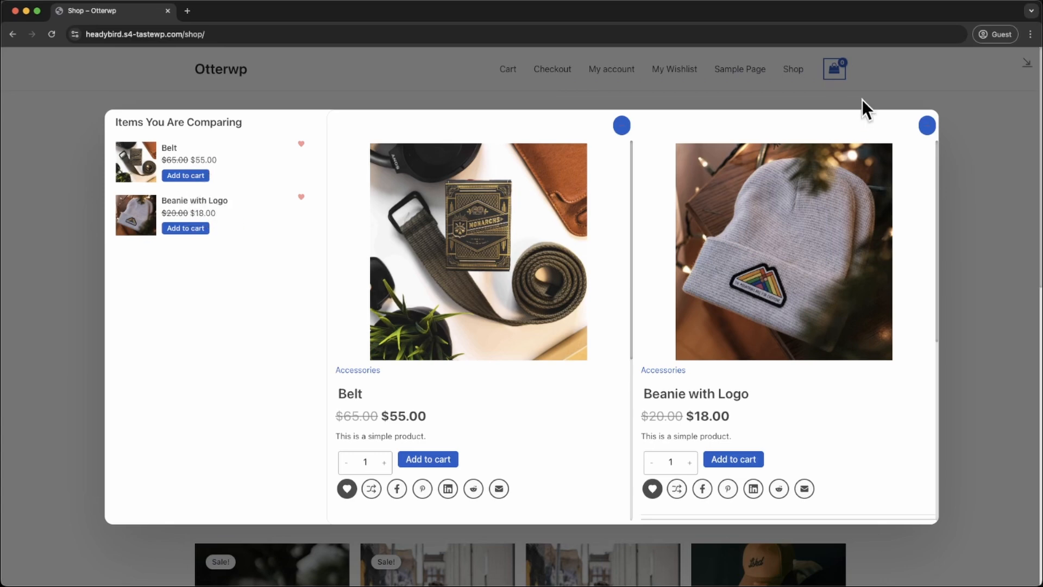
# Close the product comparison on the shop page and add the yellow Beanie to the comparison list
pyautogui.click(923, 131)
pyautogui.click(927, 126)
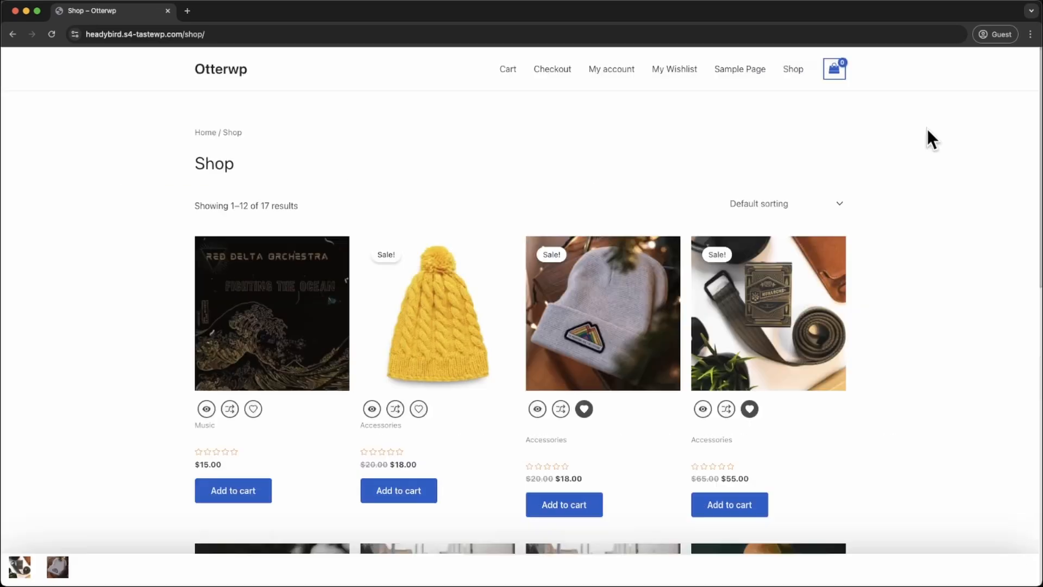
pyautogui.scroll(-4, 894, 250)
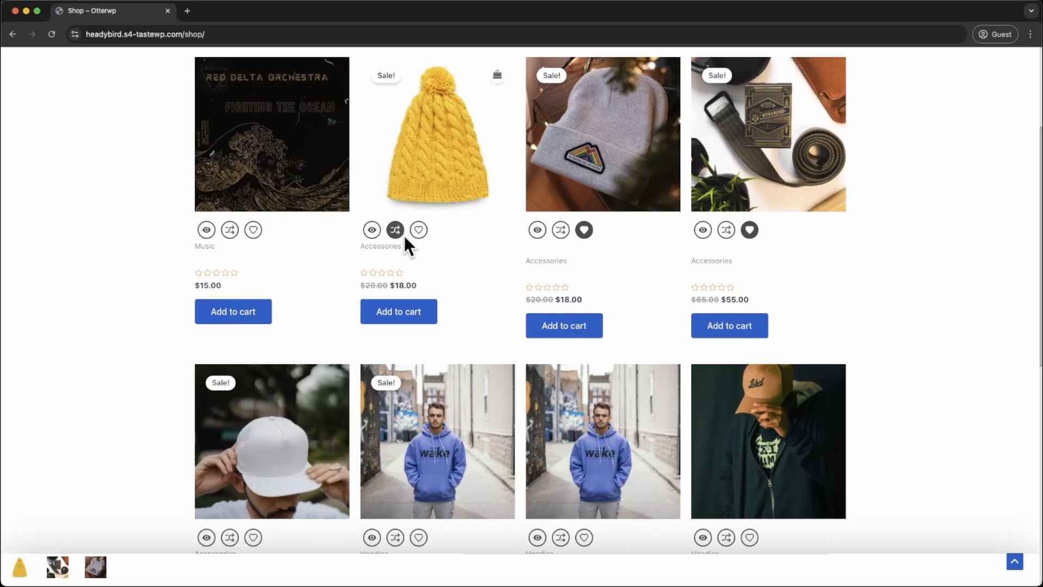
# View the Beanie side by side with the Beanie with Logo in the comparison view
pyautogui.moveTo(26, 576)
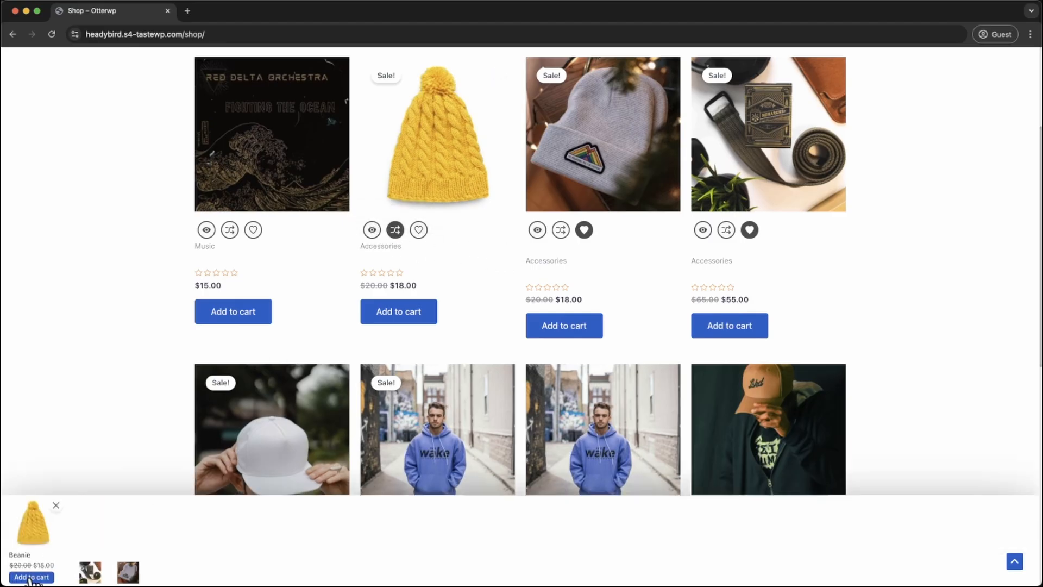
pyautogui.click(30, 539)
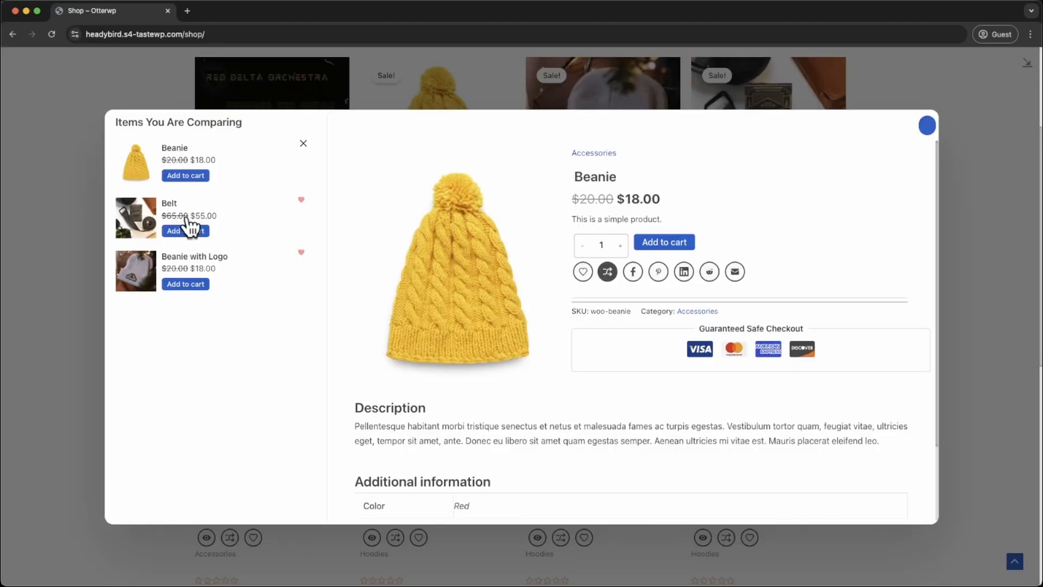
pyautogui.click(194, 265)
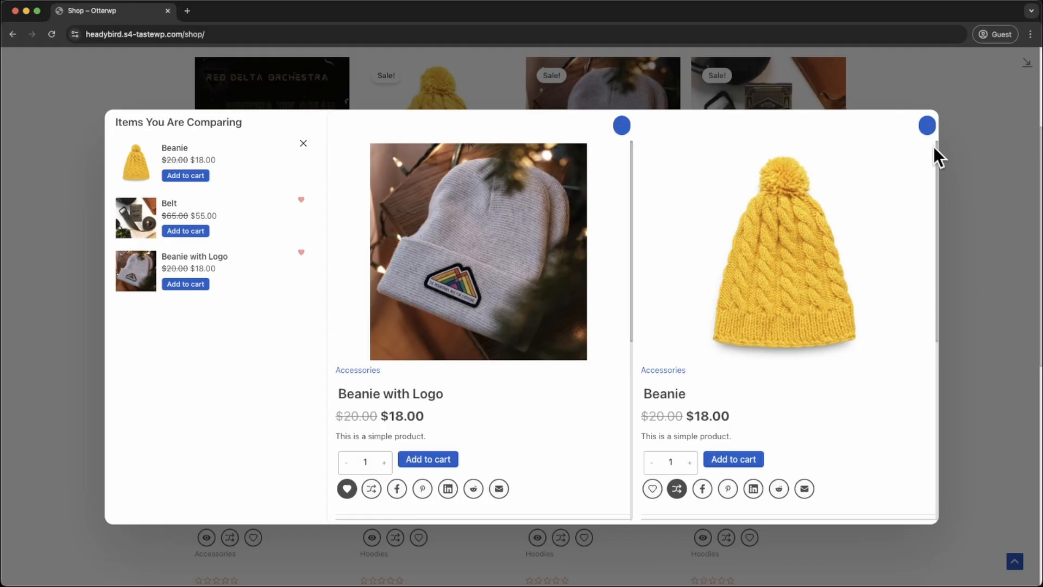
# Close the comparison view and add the Hoodie and the Hoodie with Zipper to the comparison list
pyautogui.click(927, 126)
pyautogui.click(928, 126)
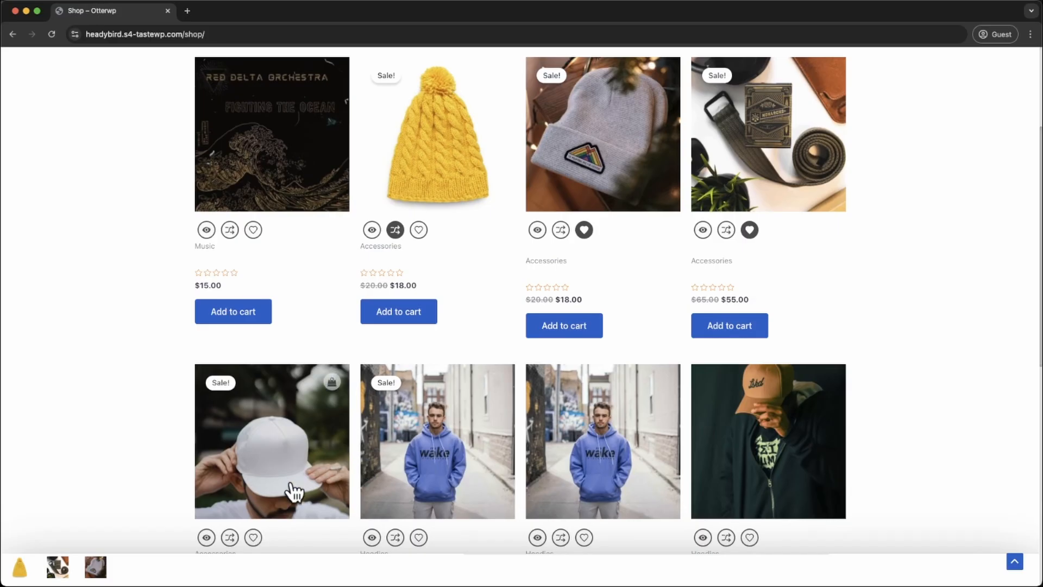
pyautogui.scroll(-2, 394, 551)
pyautogui.click(396, 461)
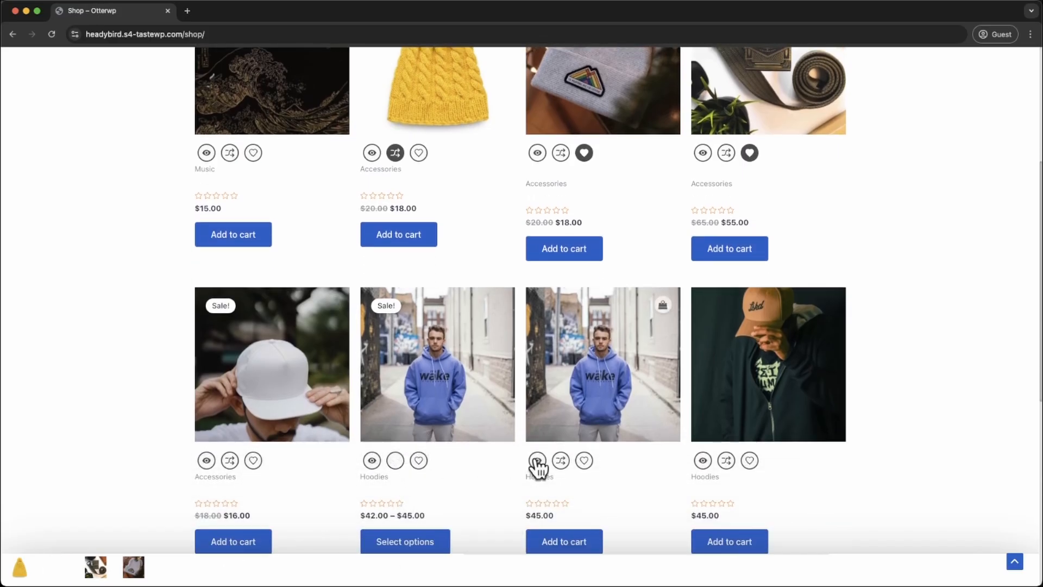
pyautogui.click(727, 461)
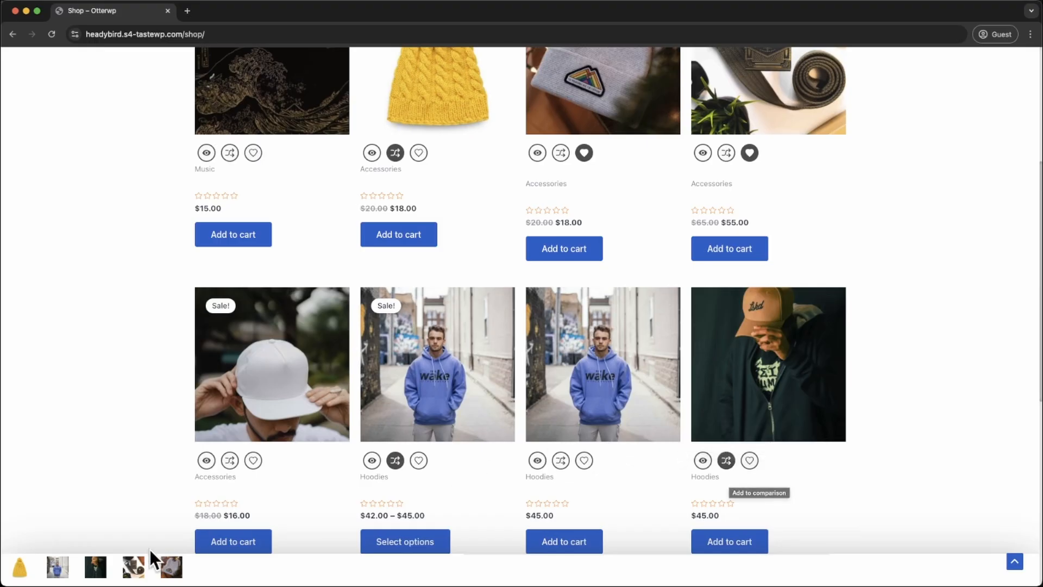
# Compare the Beanie with the Belt, and look through the checkout page for both products
pyautogui.moveTo(34, 559)
pyautogui.click(31, 541)
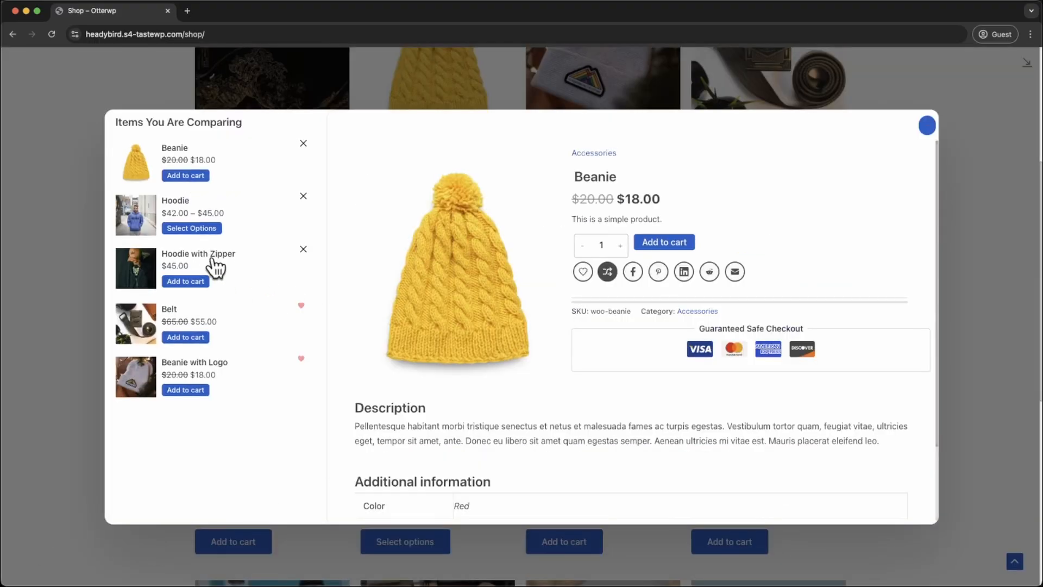
pyautogui.click(196, 314)
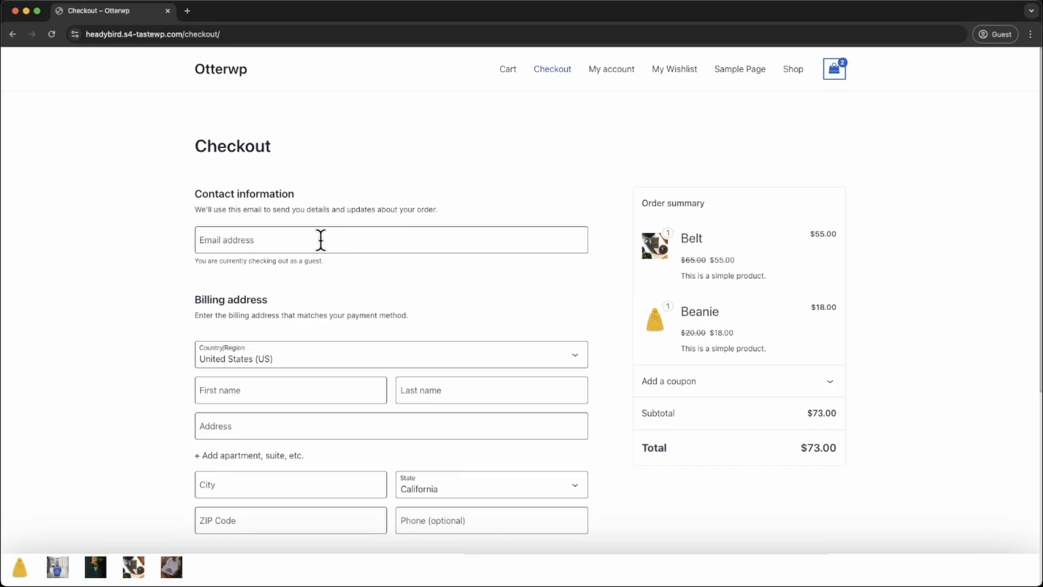
pyautogui.scroll(-3, 733, 458)
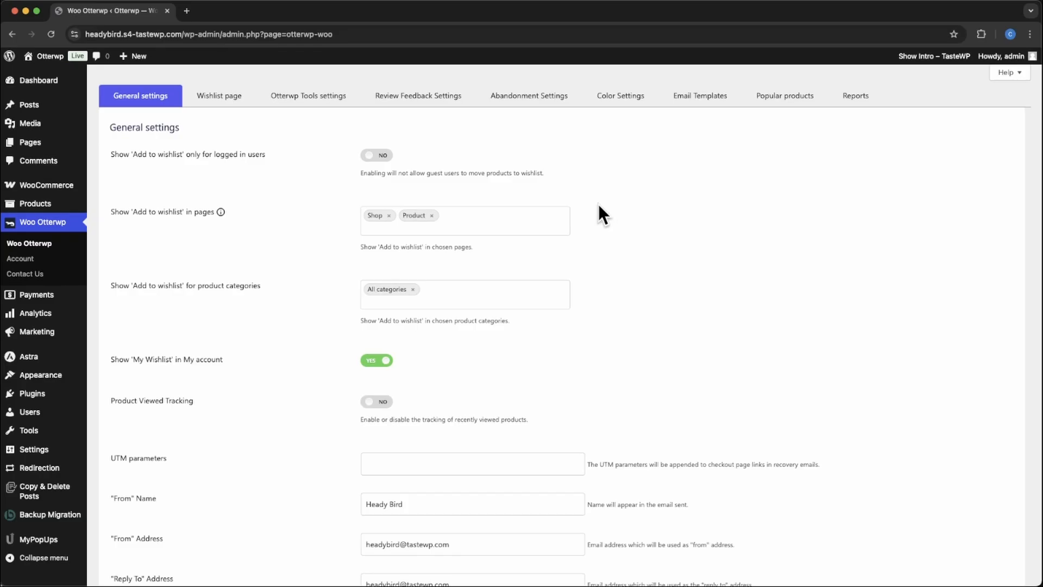
# Review Woo Otterwp's abandonment settings and filter the email templates to the Abandoned Cart type
pyautogui.click(512, 98)
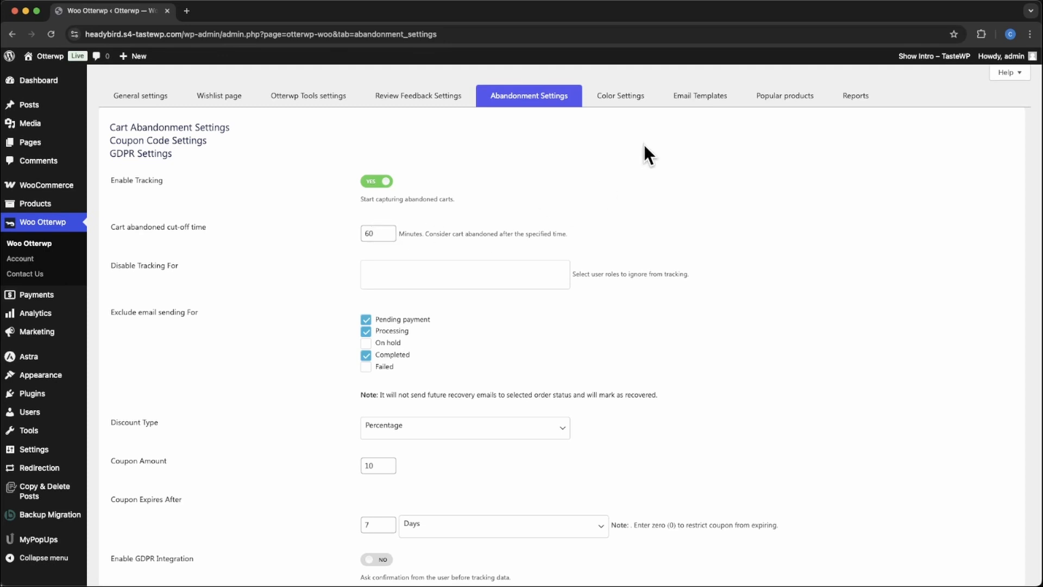
pyautogui.click(690, 102)
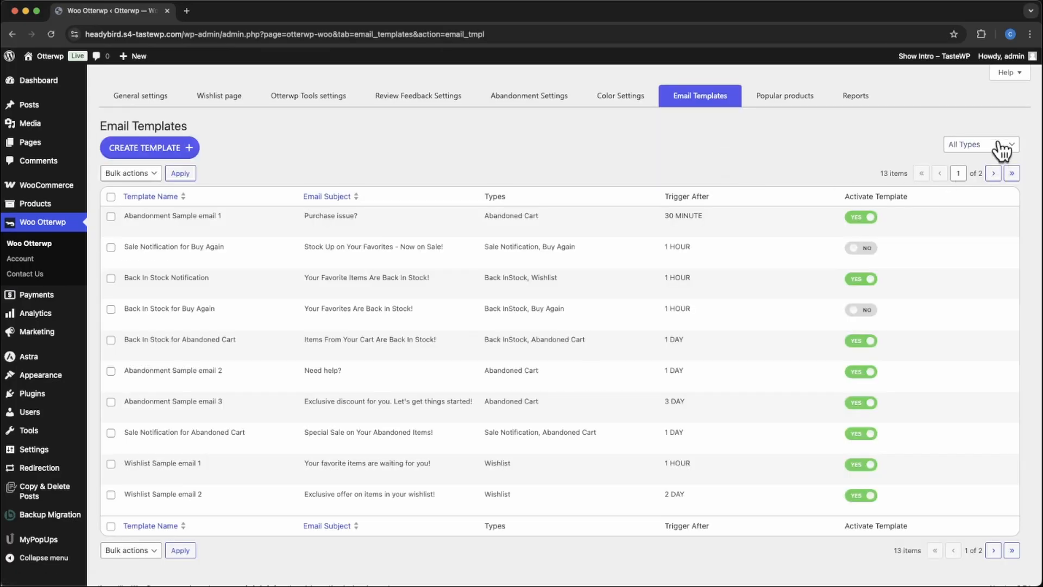
pyautogui.click(999, 144)
pyautogui.click(988, 157)
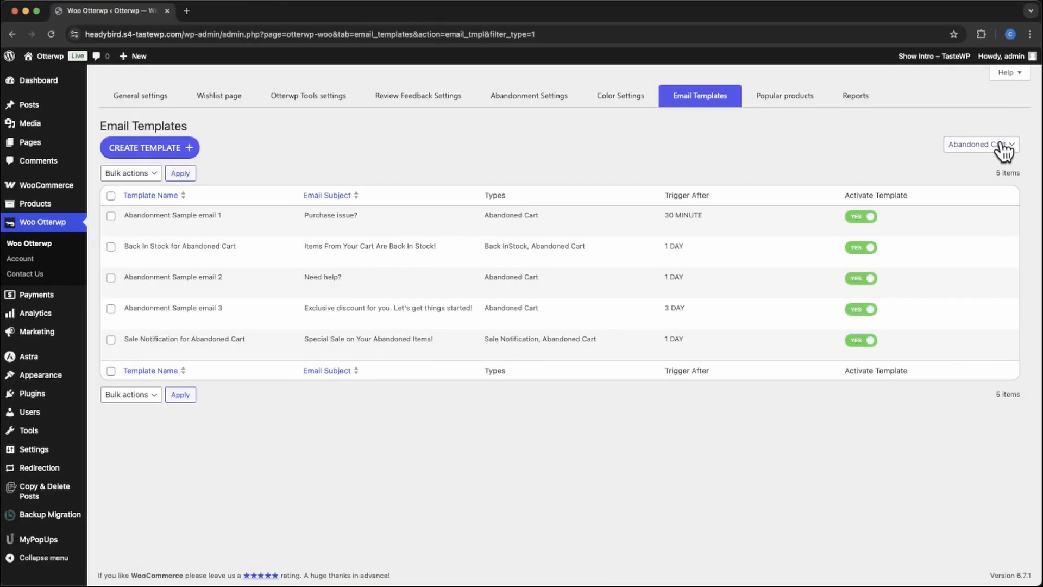
# Filter the email templates to the Buy Again type and activate all three templates in the list
pyautogui.click(1005, 144)
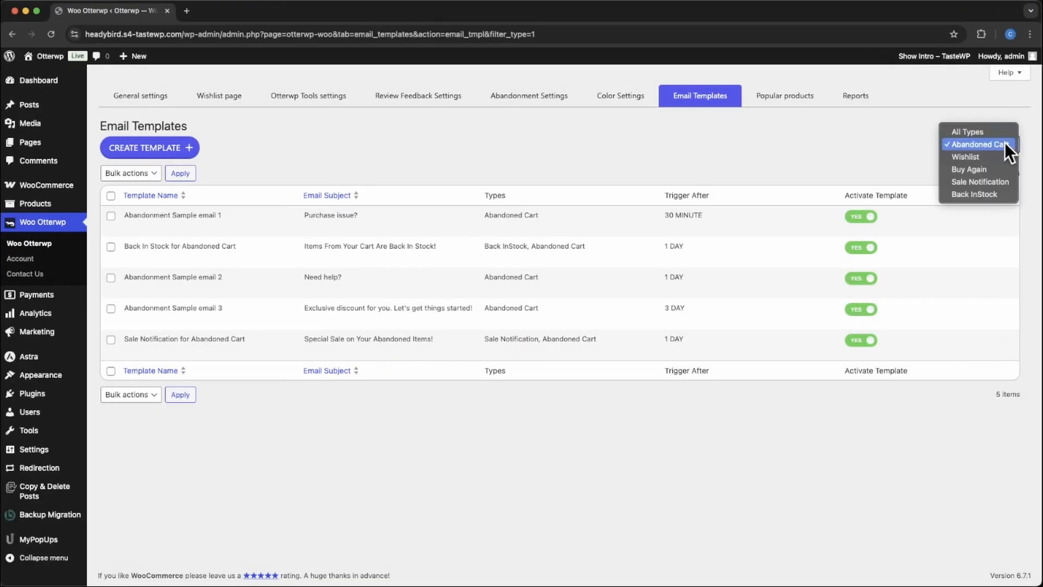
pyautogui.click(983, 168)
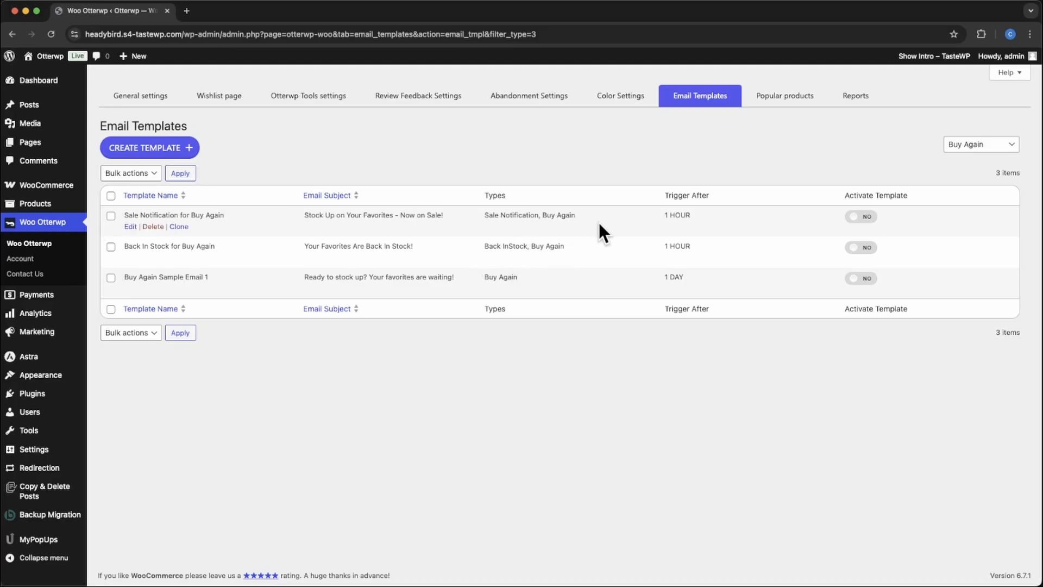
pyautogui.click(861, 217)
pyautogui.click(862, 248)
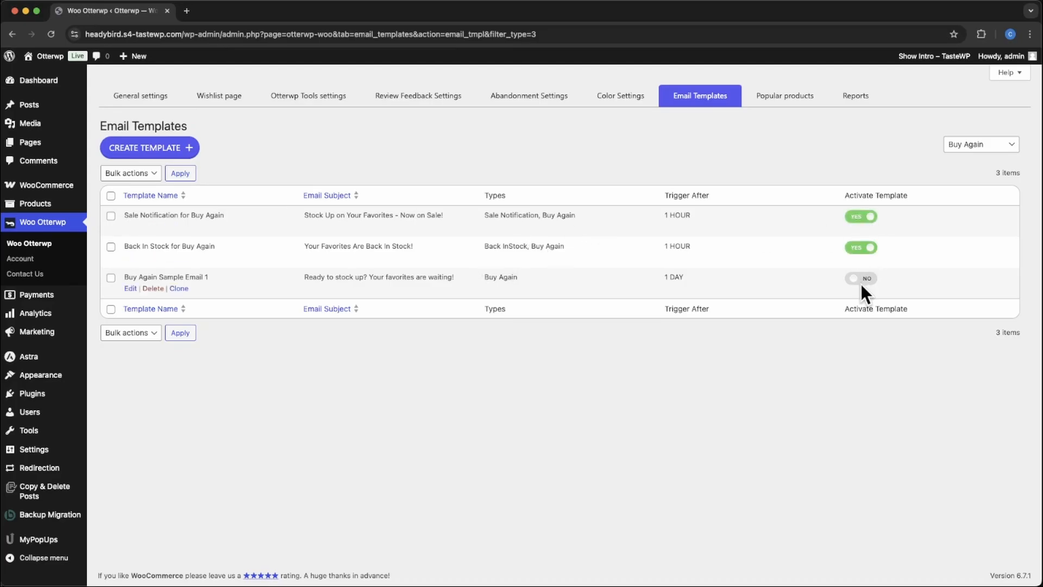
pyautogui.click(860, 280)
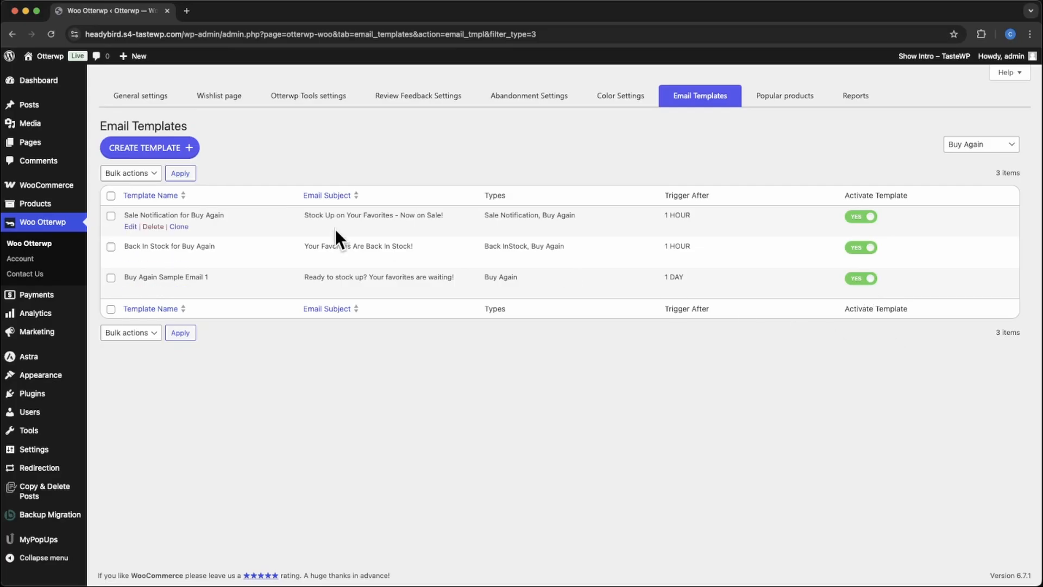
# Open the Logo Collection product for editing and display its Buy Again Timer settings
pyautogui.moveTo(51, 206)
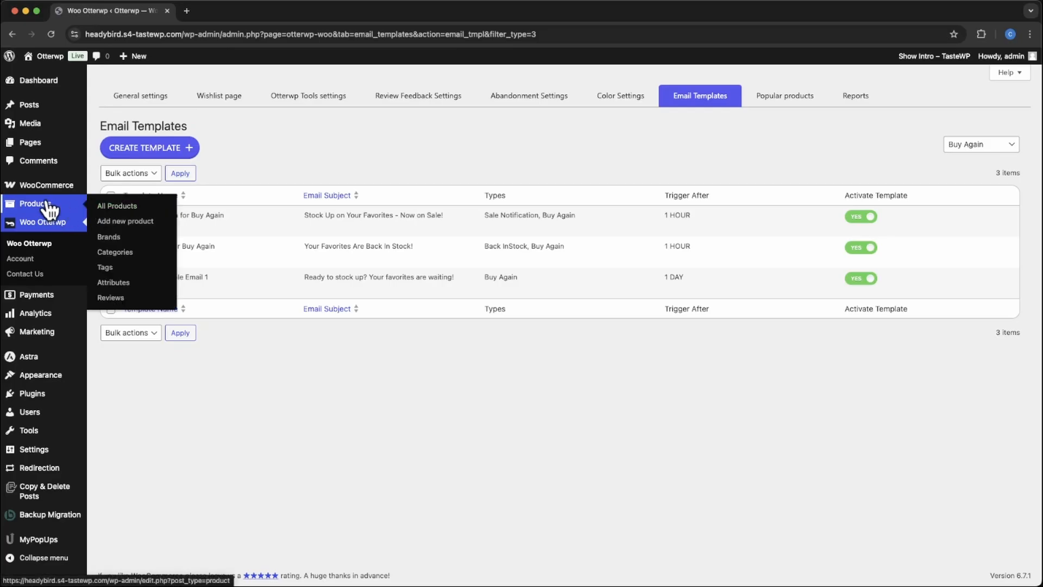
pyautogui.click(108, 207)
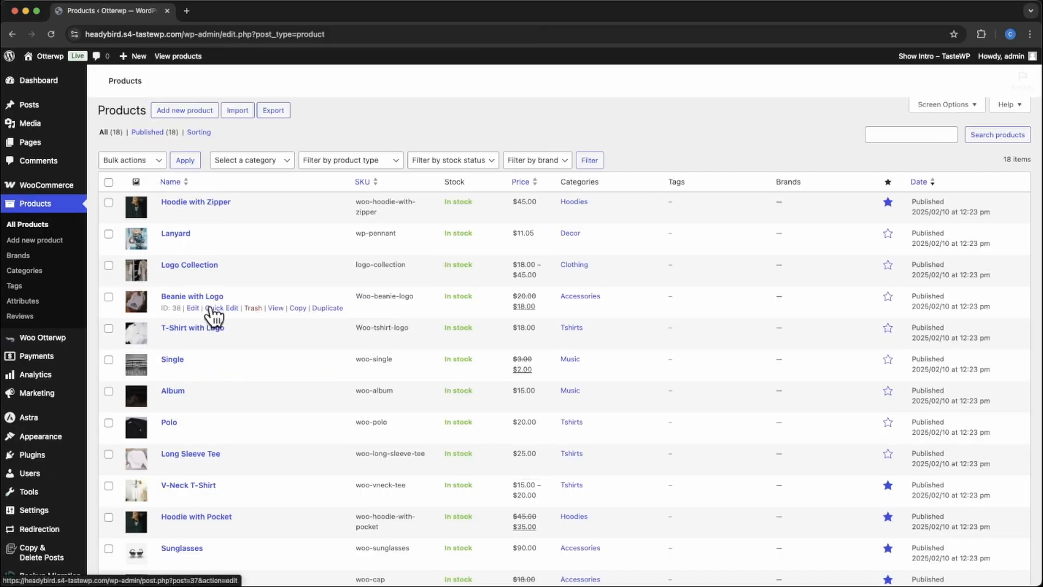
pyautogui.click(196, 284)
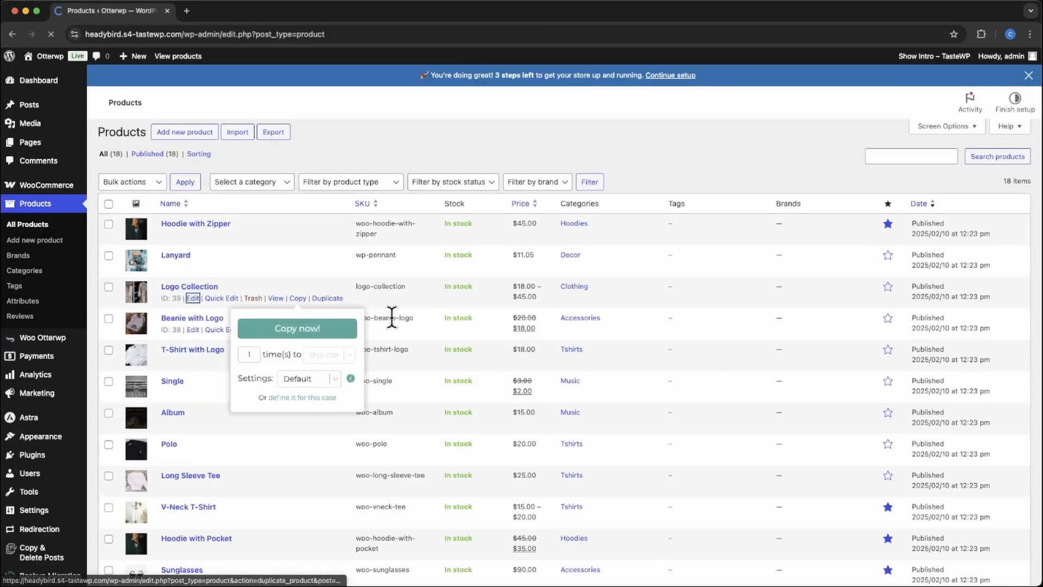
pyautogui.scroll(-5, 426, 356)
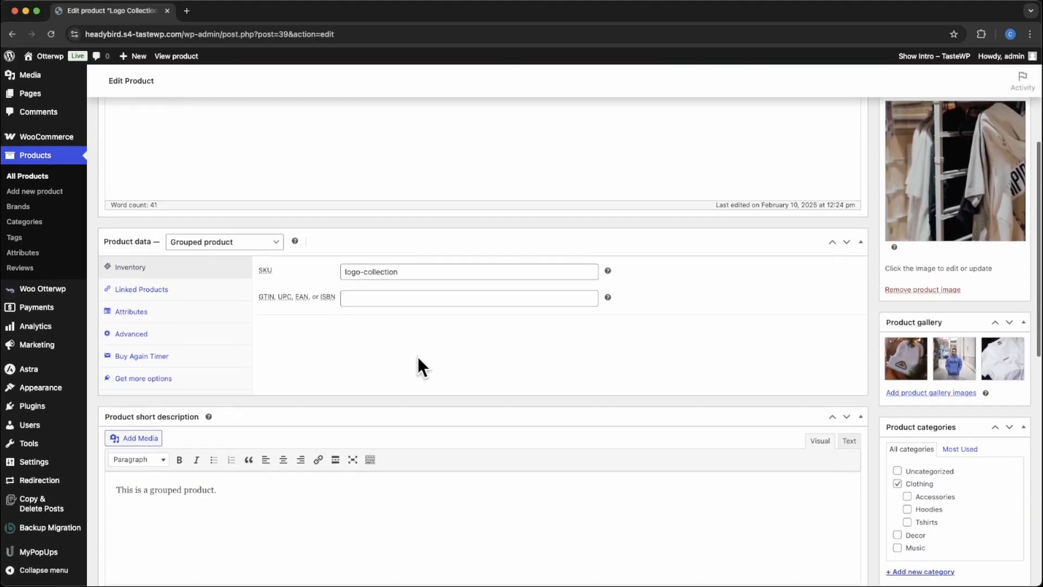
pyautogui.click(156, 353)
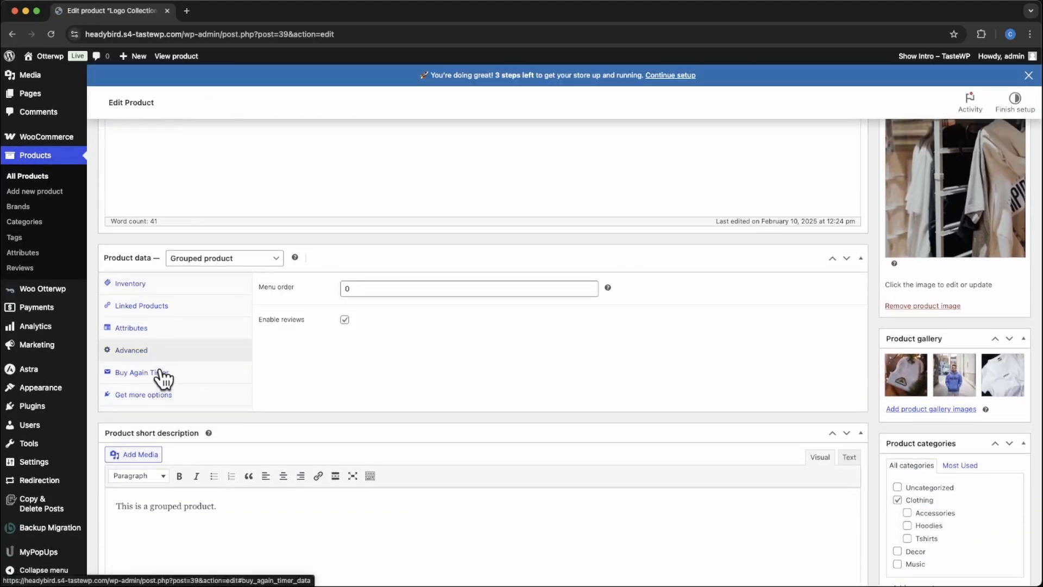
pyautogui.click(161, 374)
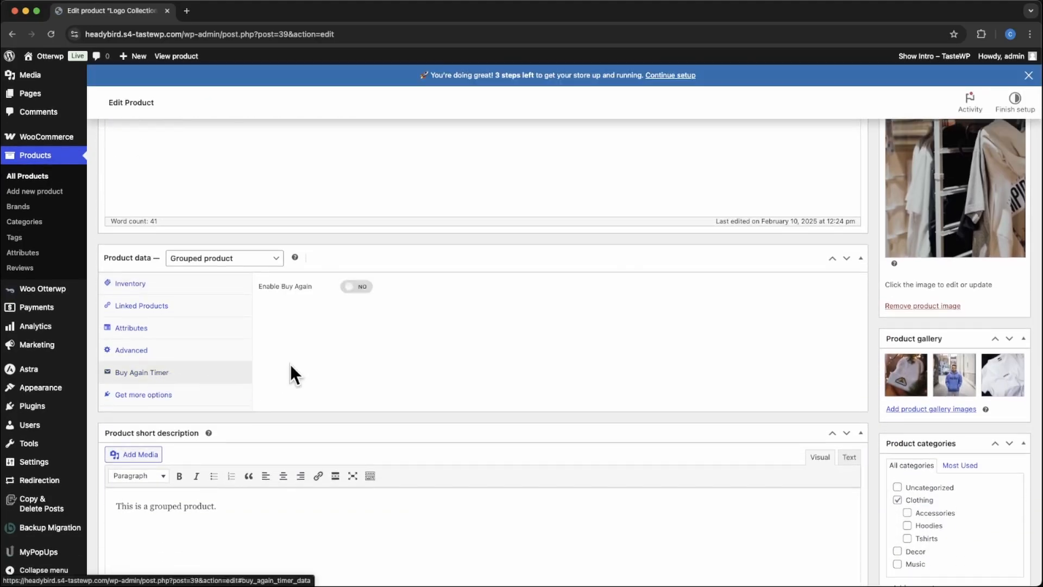
# Enable Buy Again for the Logo Collection product, set the Buy Again Timer to 10 days, and update the product
pyautogui.click(359, 288)
pyautogui.click(354, 311)
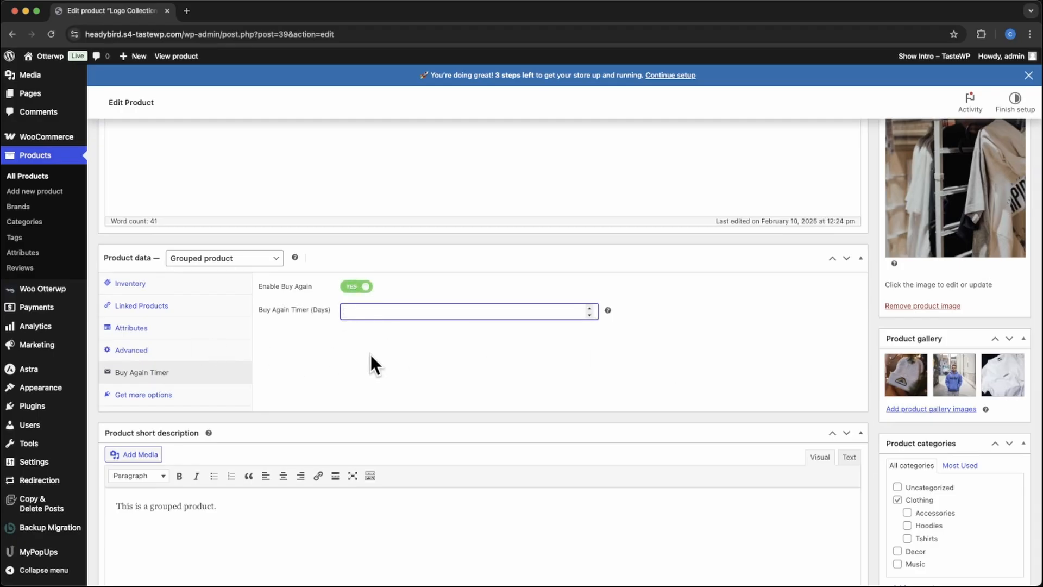
pyautogui.write('10')
pyautogui.scroll(5, 874, 337)
pyautogui.click(1000, 239)
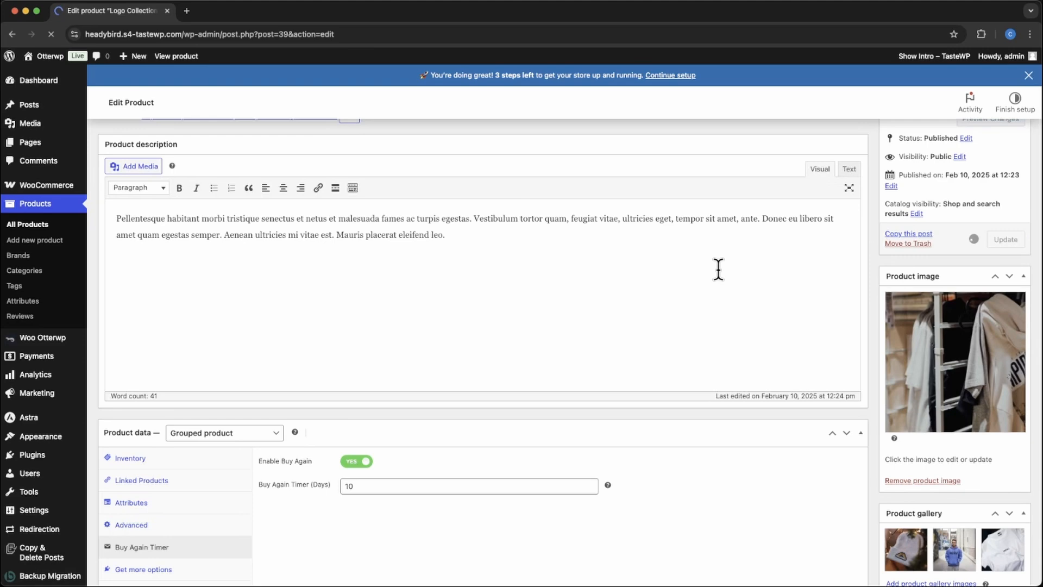
pyautogui.moveTo(41, 342)
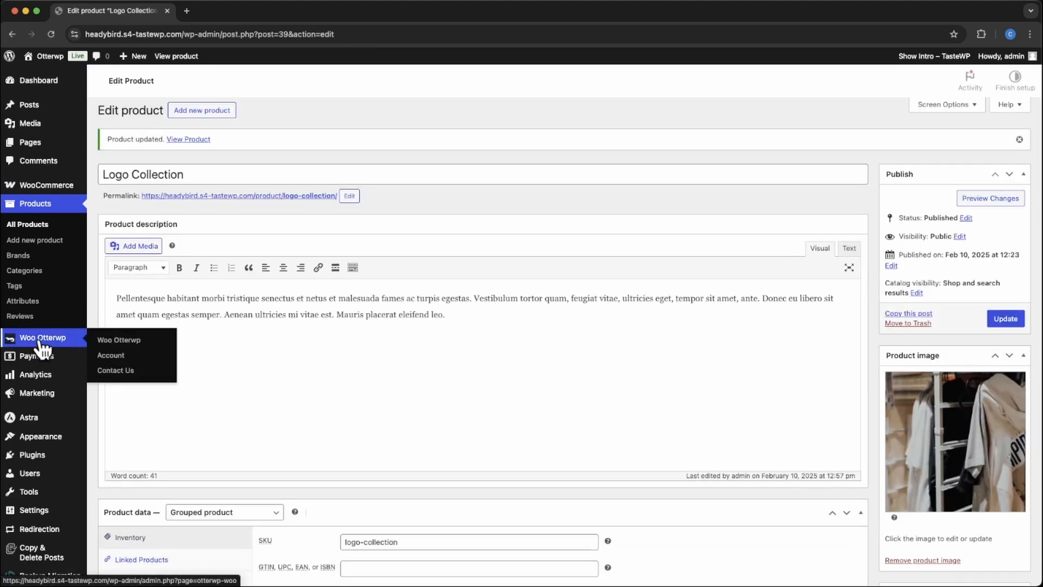
pyautogui.click(119, 340)
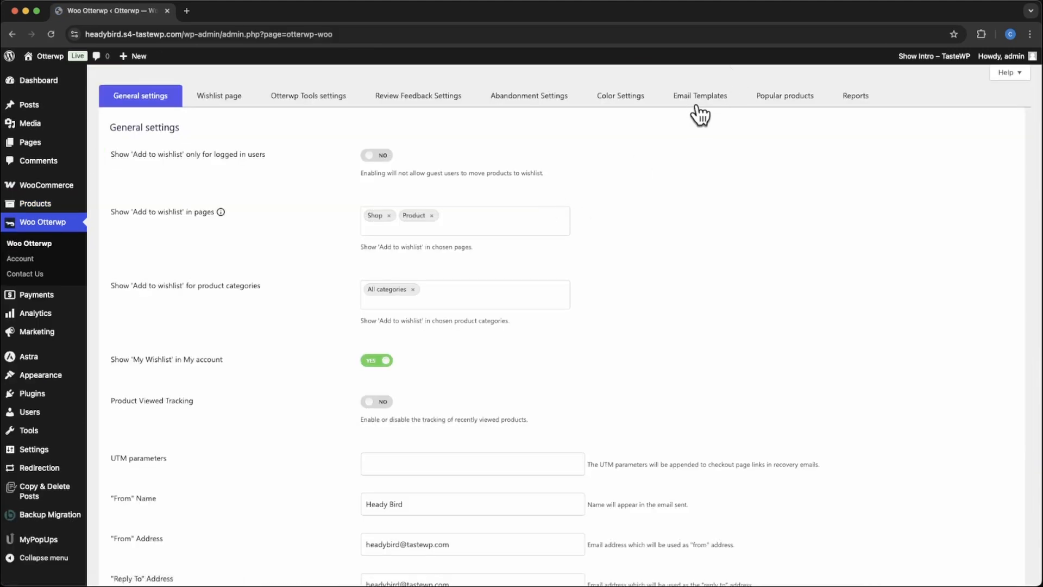
pyautogui.click(710, 102)
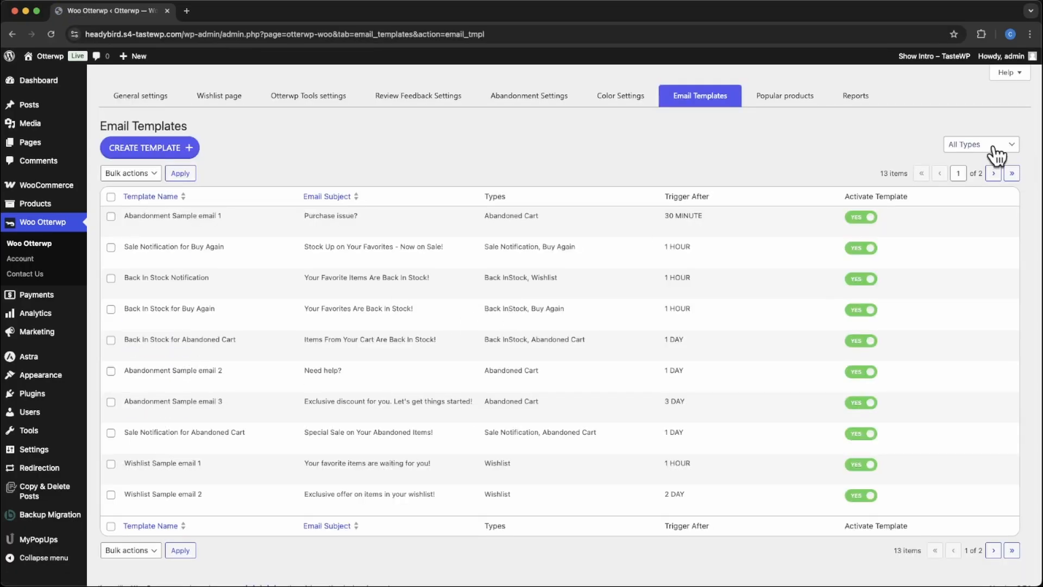
pyautogui.click(995, 149)
pyautogui.click(981, 178)
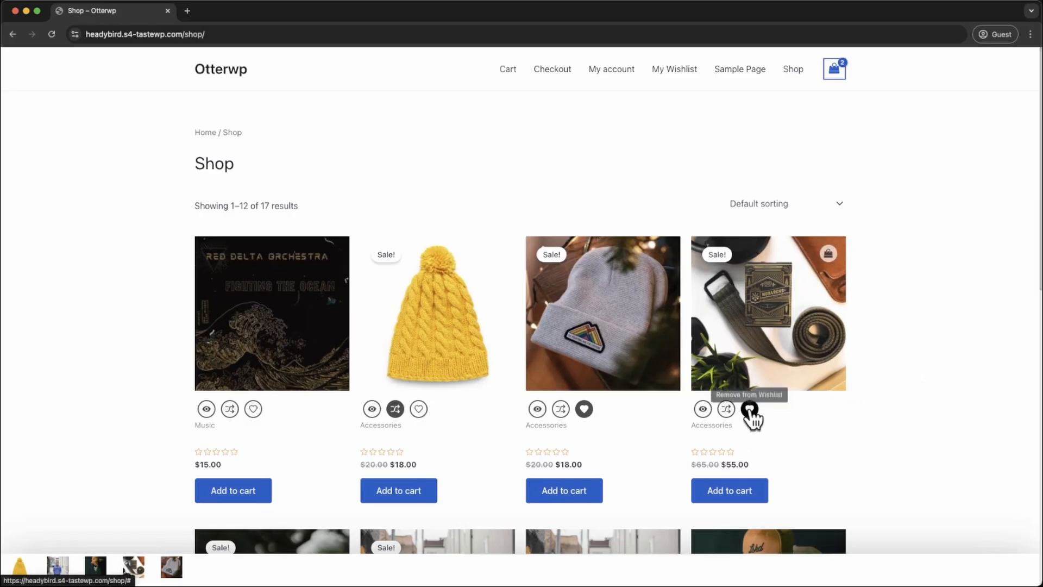
# Examine the social sharing options for the Belt in the shop's comparison view, on its product page, and on the My Wishlist page
pyautogui.click(726, 408)
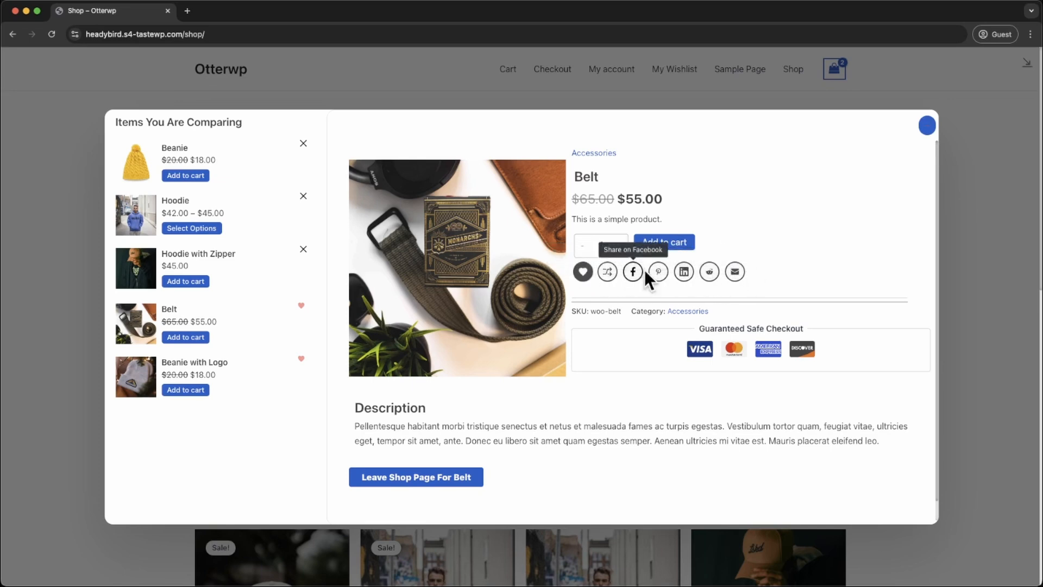
pyautogui.click(928, 128)
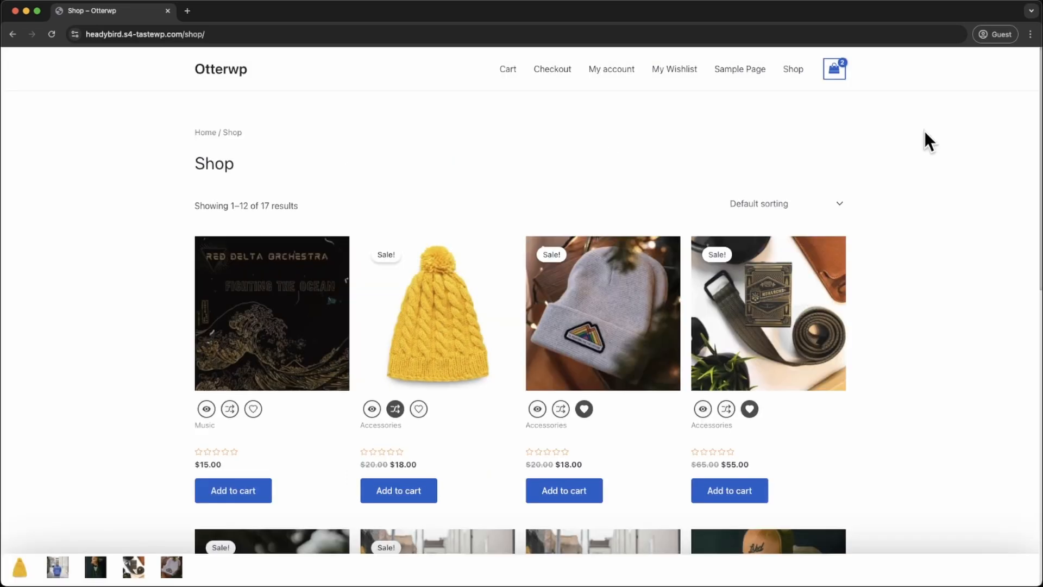
pyautogui.click(768, 326)
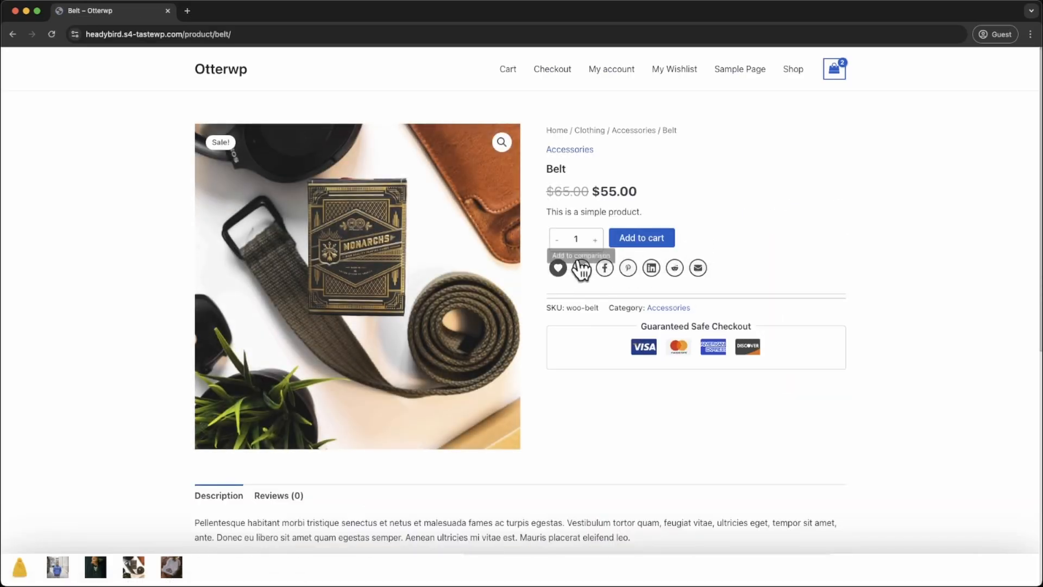
pyautogui.click(686, 74)
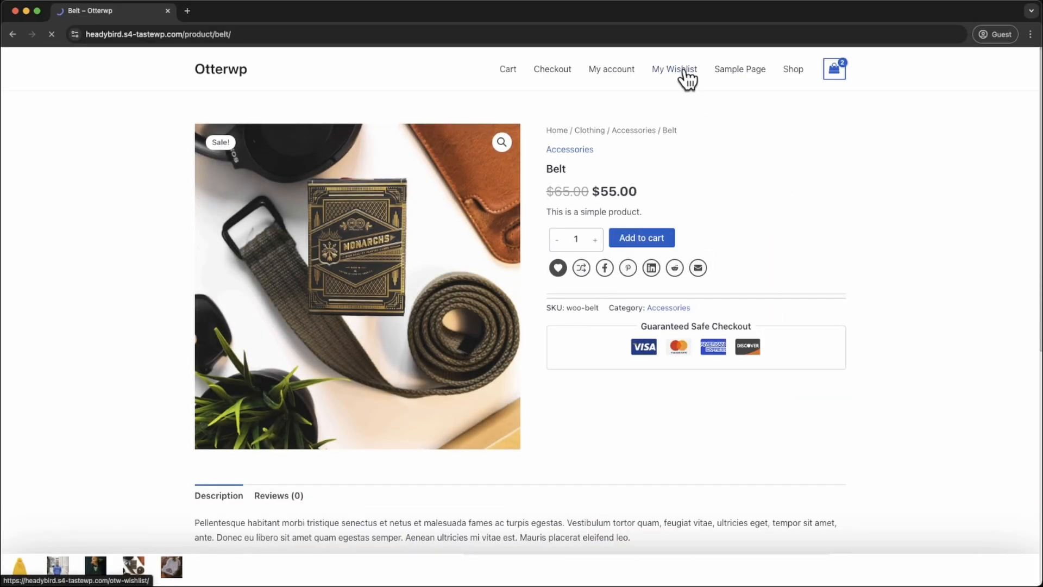
pyautogui.scroll(-3, 503, 266)
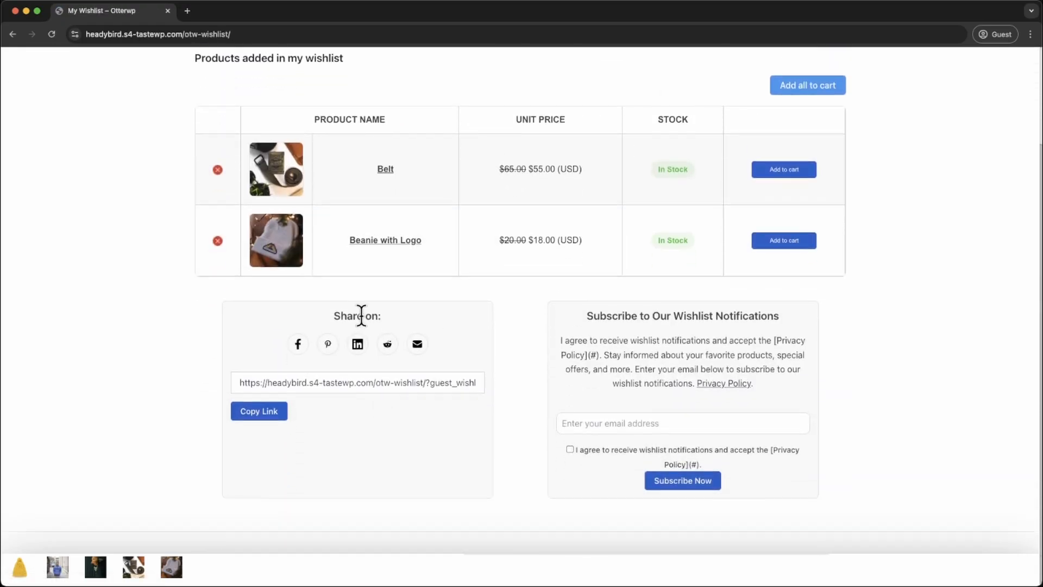